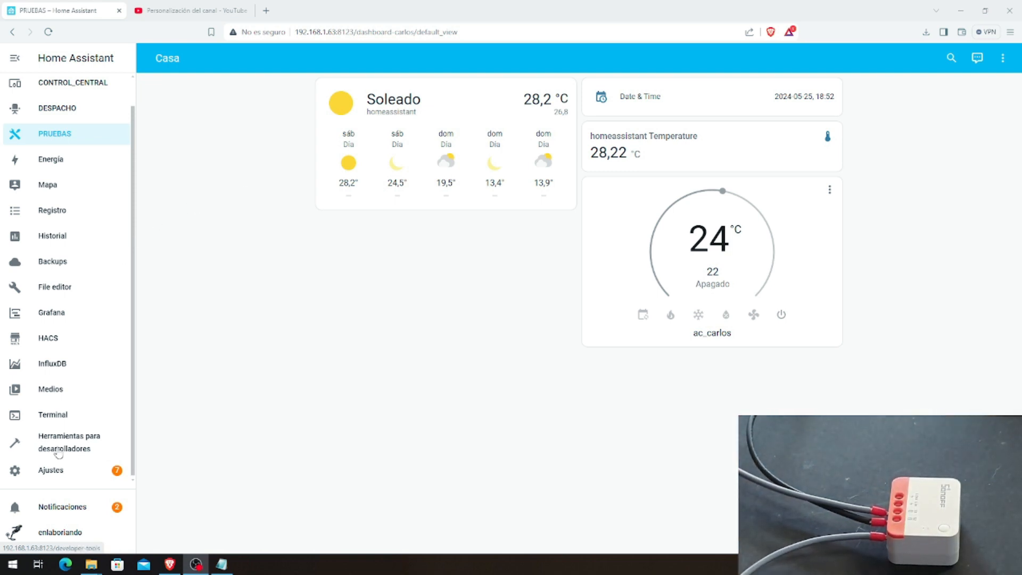
Step: Open the devices and services settings and find the configured Zigbee Home Automation integration
{"action": "scroll", "coordinate": [75, 319], "scroll_direction": "down", "scroll_amount": 1}
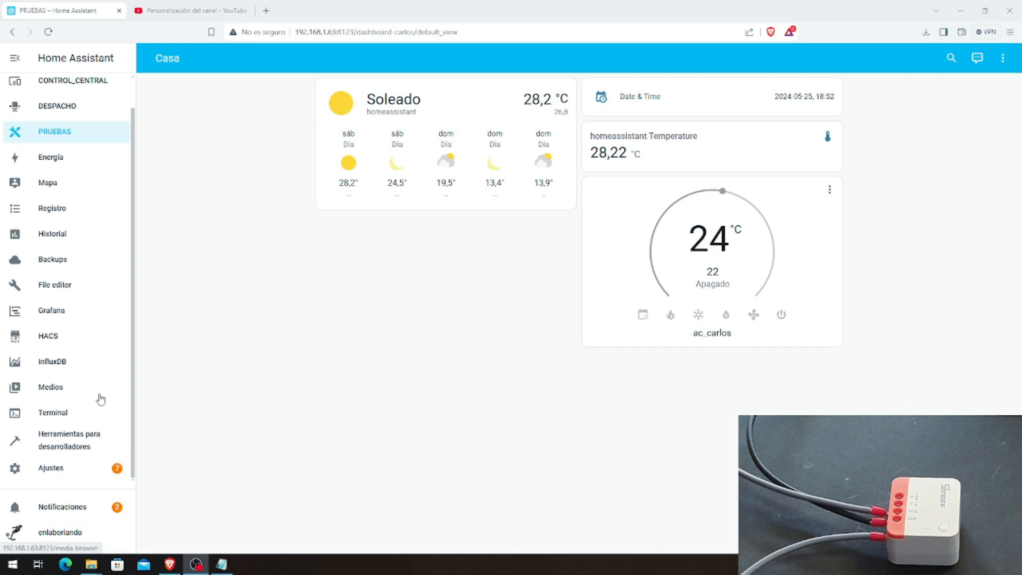
{"action": "left_click", "coordinate": [50, 471]}
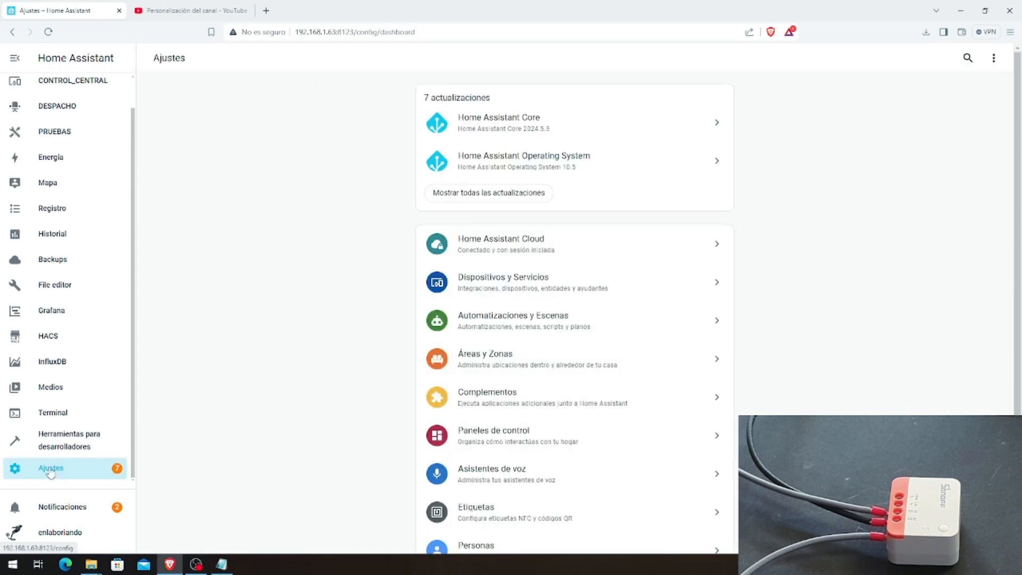
{"action": "scroll", "coordinate": [490, 226], "scroll_direction": "down", "scroll_amount": 1}
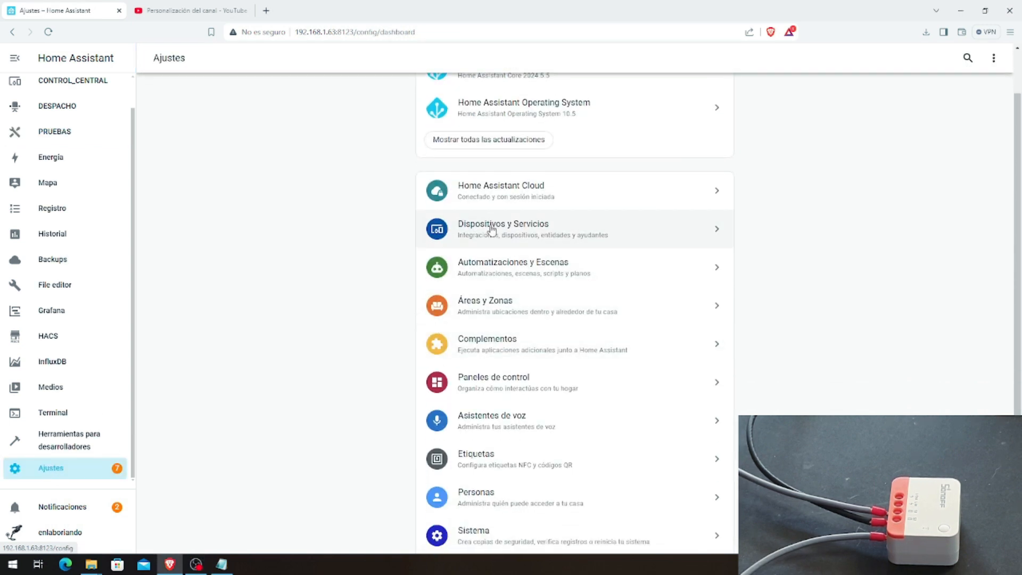
{"action": "left_click", "coordinate": [493, 232]}
{"action": "scroll", "coordinate": [372, 241], "scroll_direction": "down", "scroll_amount": 2}
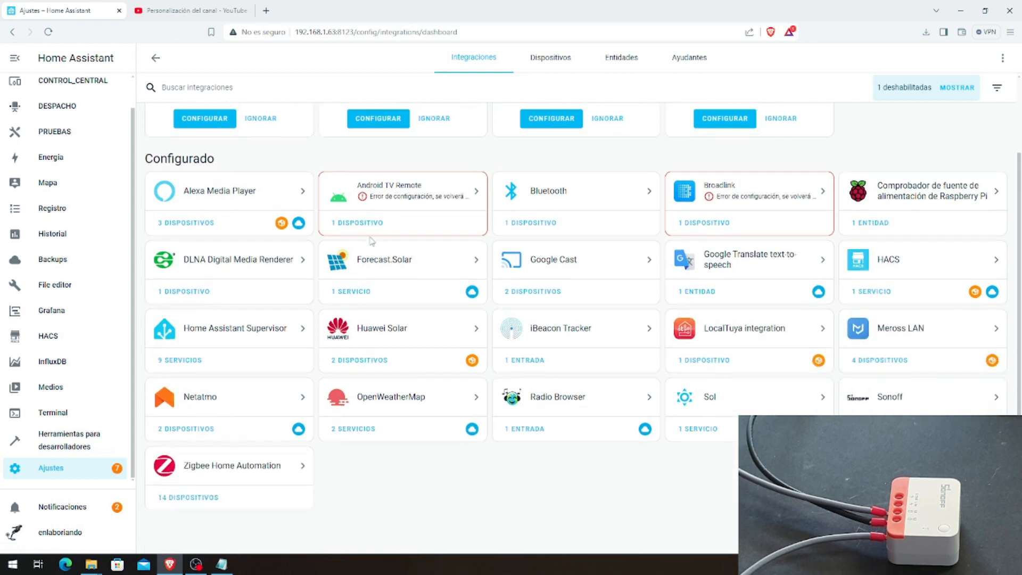
Step: Open the Zigbee Home Automation integration's device list and start adding a new Zigbee device
{"action": "left_click", "coordinate": [232, 482]}
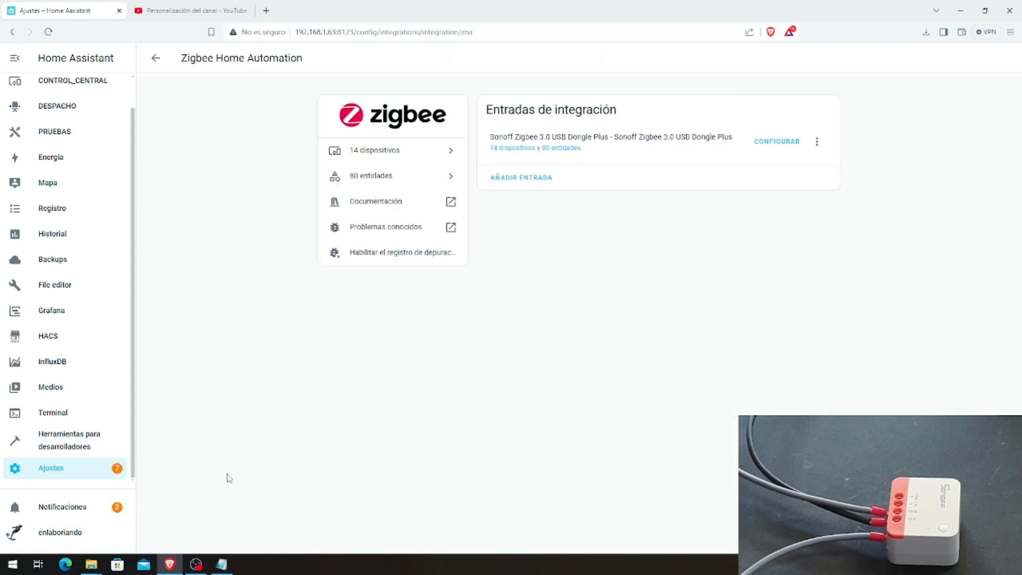
{"action": "left_click", "coordinate": [510, 149]}
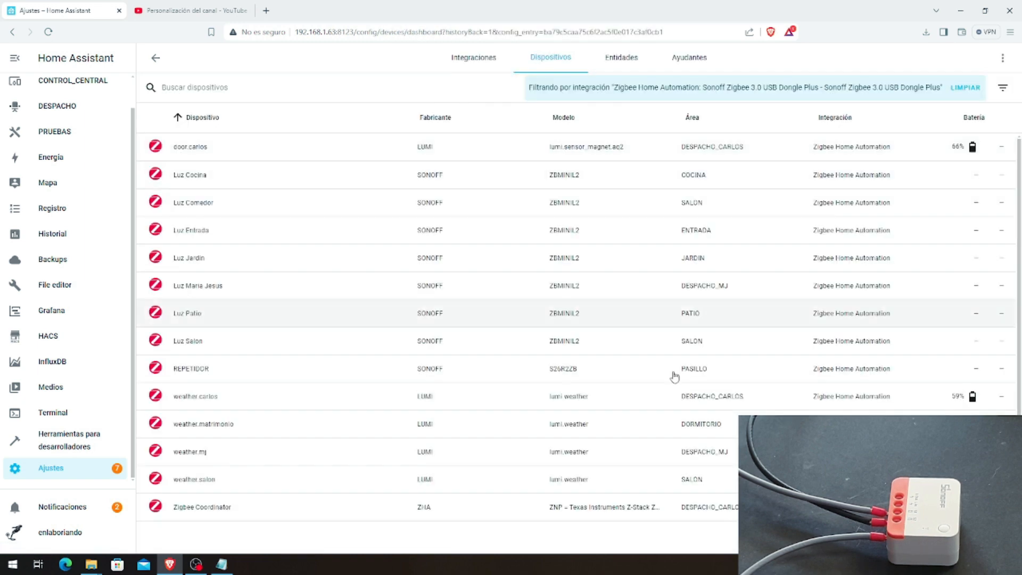
{"action": "left_click", "coordinate": [957, 533]}
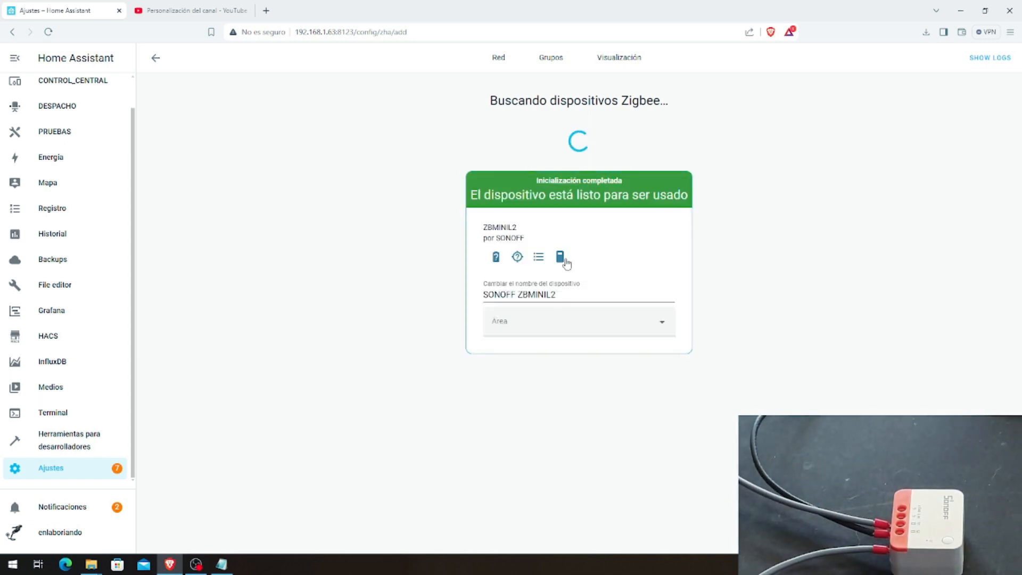
Step: Rename the newly paired SONOFF ZBMINIL2 device as PASILLO
{"action": "triple_click", "coordinate": [514, 294]}
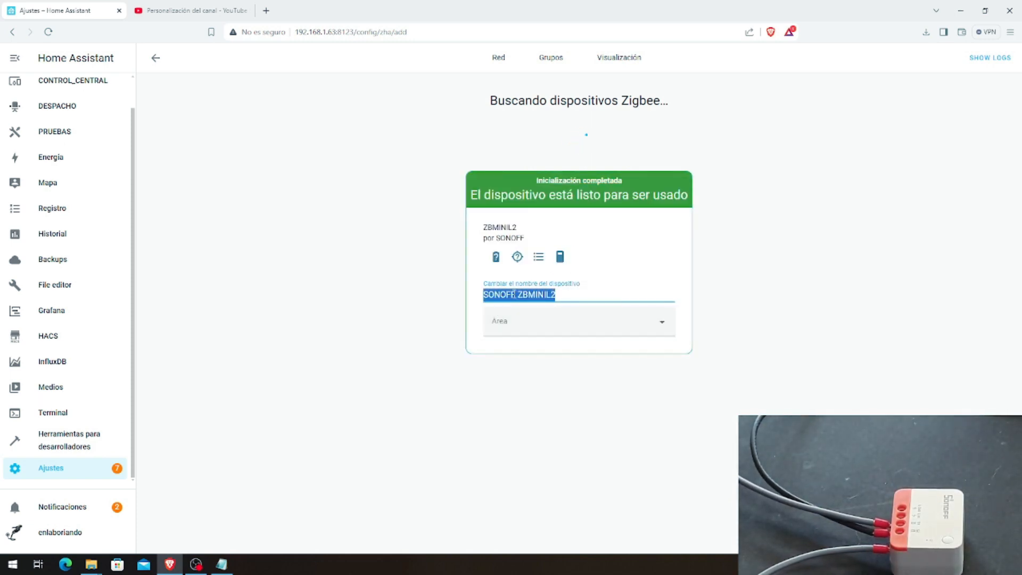
{"action": "left_click_drag", "start_coordinate": [566, 294], "coordinate": [478, 302]}
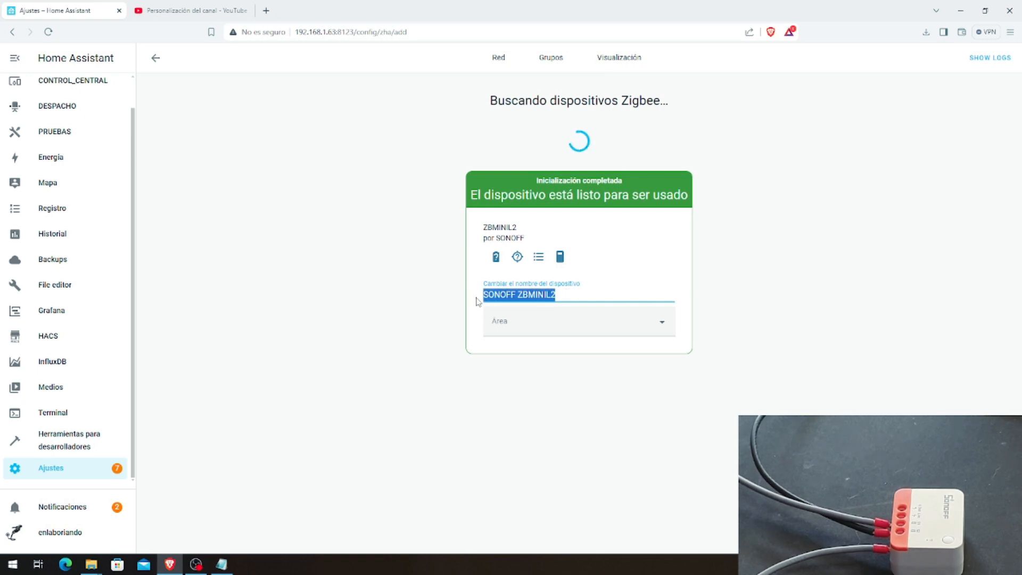
{"action": "type", "text": "DORMI"}
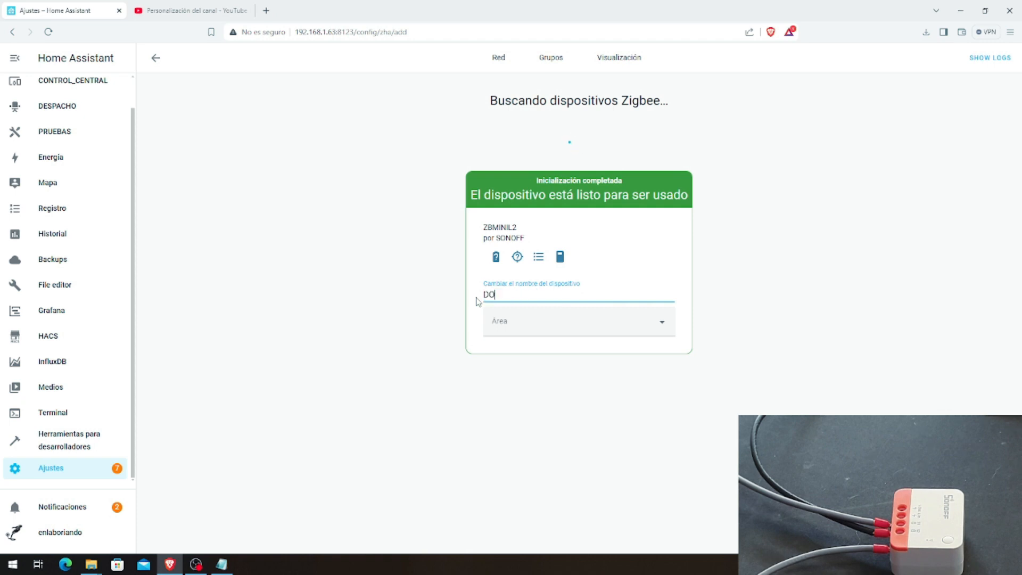
{"action": "key", "text": "BackSpace"}
{"action": "key", "text": "BackSpace"}
{"action": "key", "text": "BackSpace"}
{"action": "key", "text": "BackSpace"}
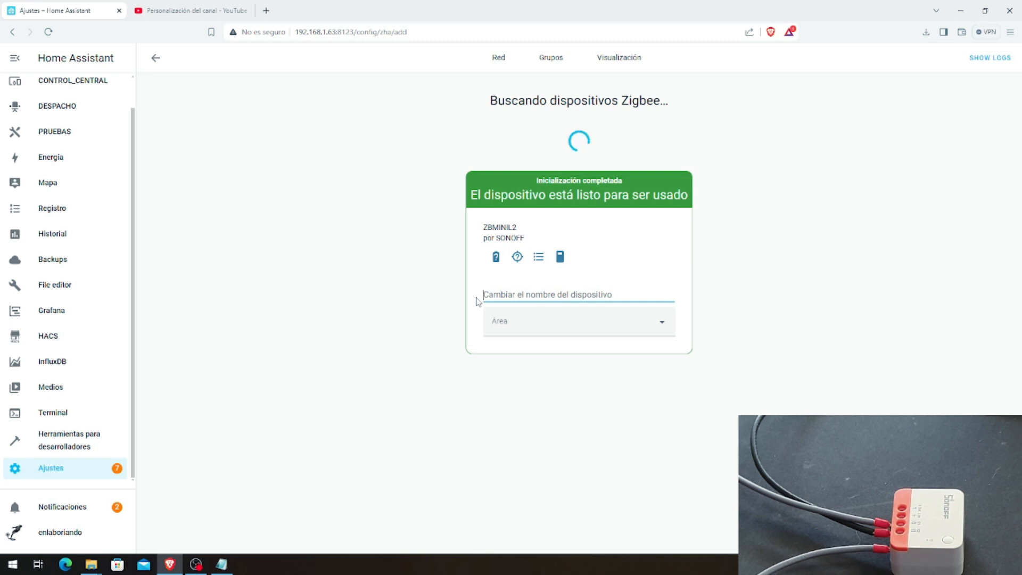
{"action": "type", "text": "PASILLO"}
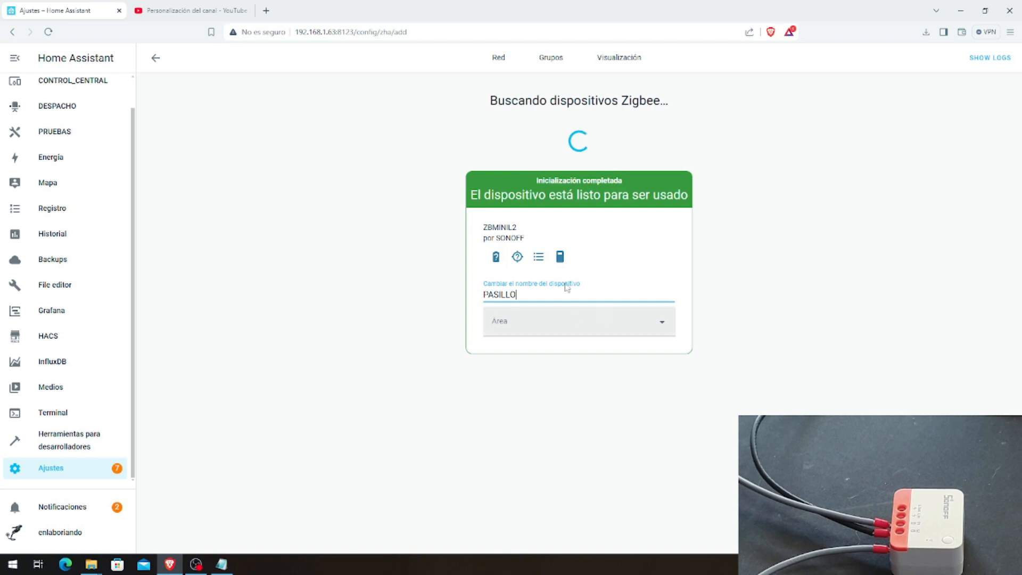
{"action": "left_click", "coordinate": [486, 399]}
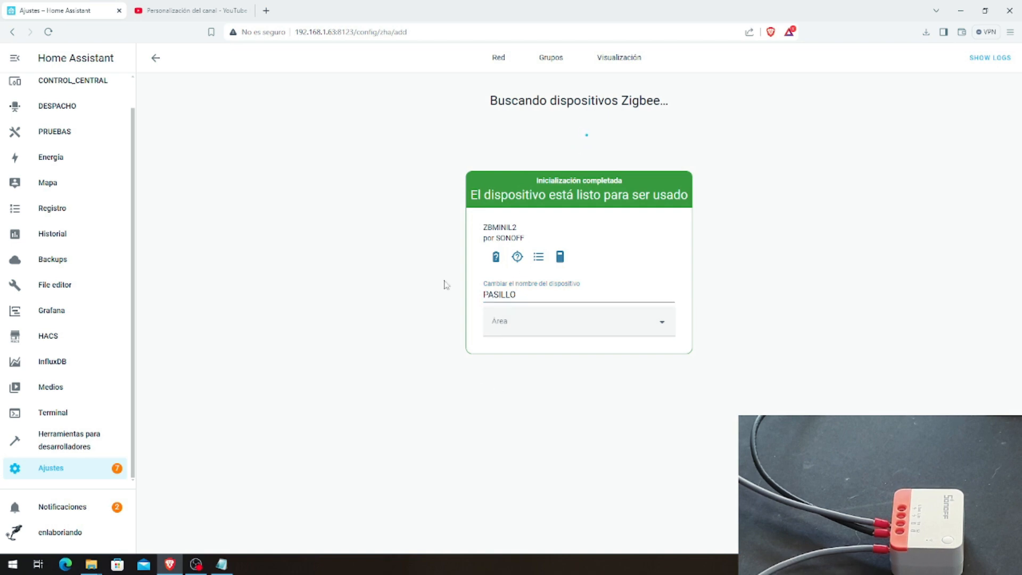
Step: Assign the new device to the area TODA LA CASA and return to the Zigbee device list
{"action": "left_click", "coordinate": [495, 325]}
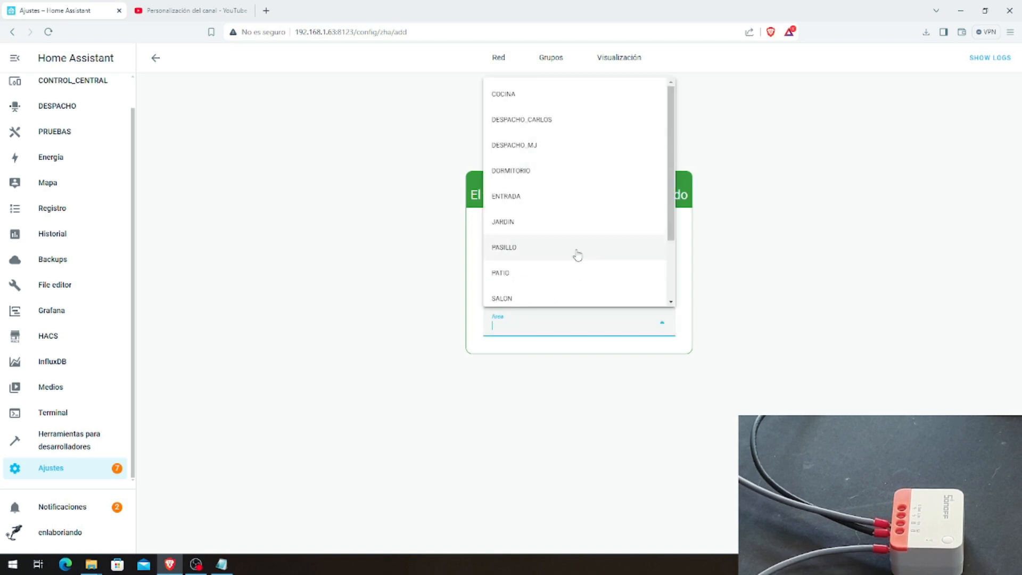
{"action": "scroll", "coordinate": [553, 266], "scroll_direction": "down", "scroll_amount": 2}
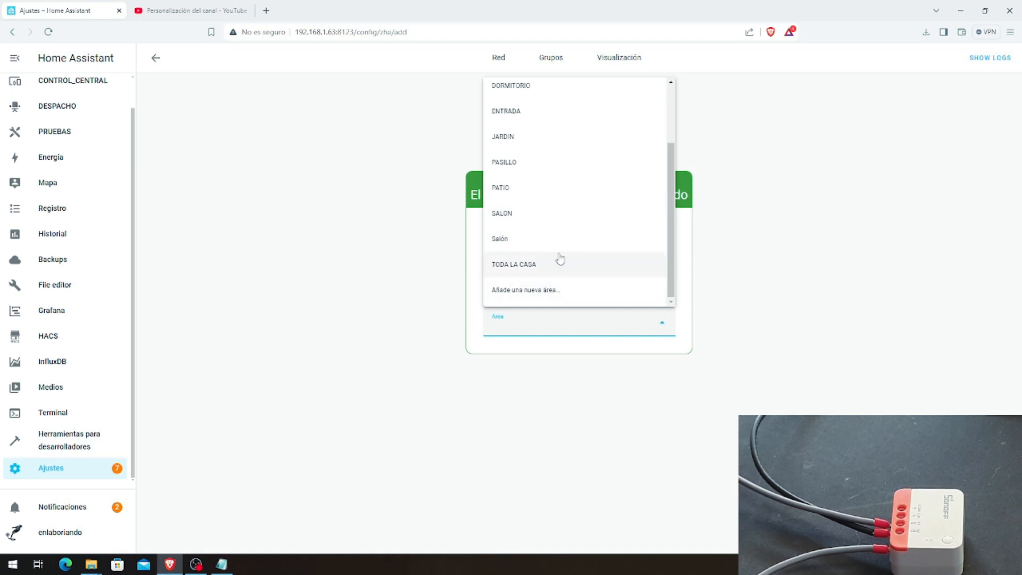
{"action": "left_click", "coordinate": [524, 269]}
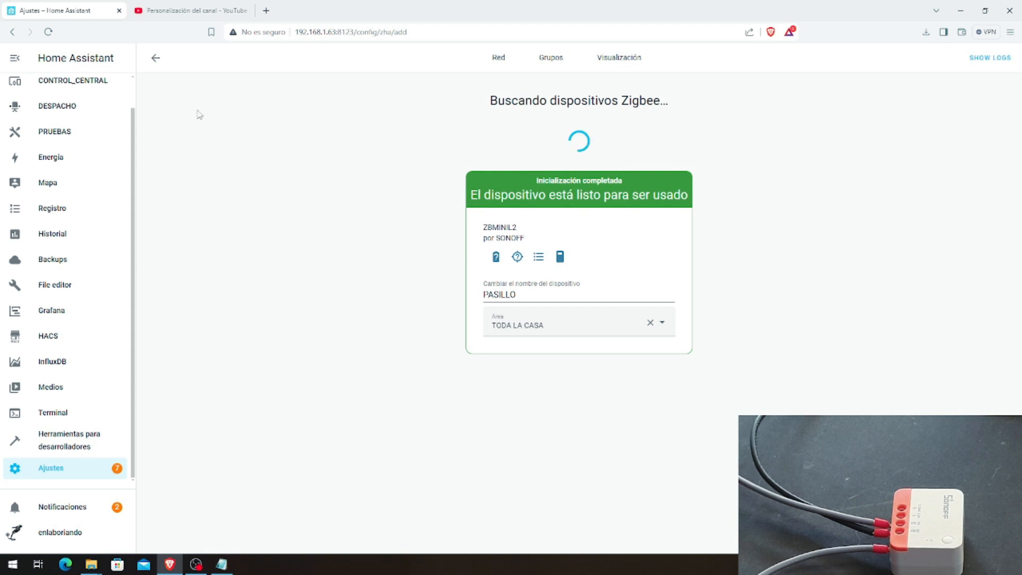
{"action": "left_click", "coordinate": [155, 59]}
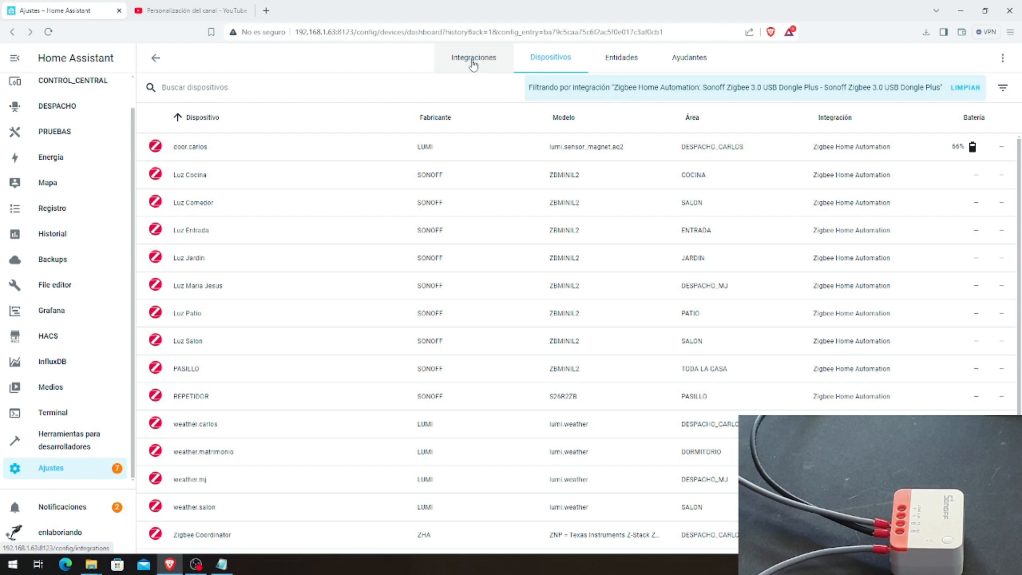
Step: Open the network visualization from the Zigbee Home Automation integration's configuration
{"action": "left_click", "coordinate": [613, 67]}
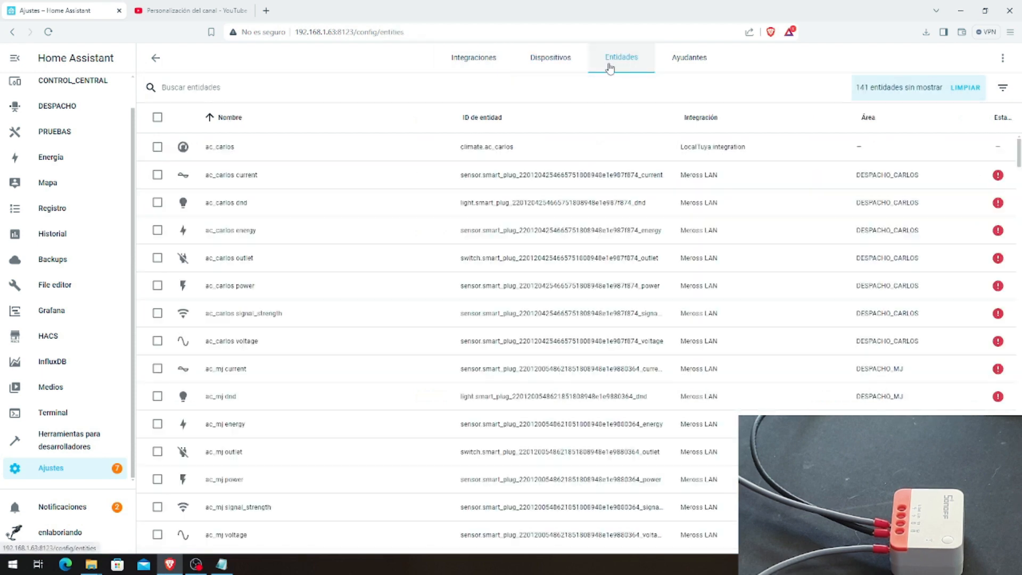
{"action": "left_click", "coordinate": [674, 69]}
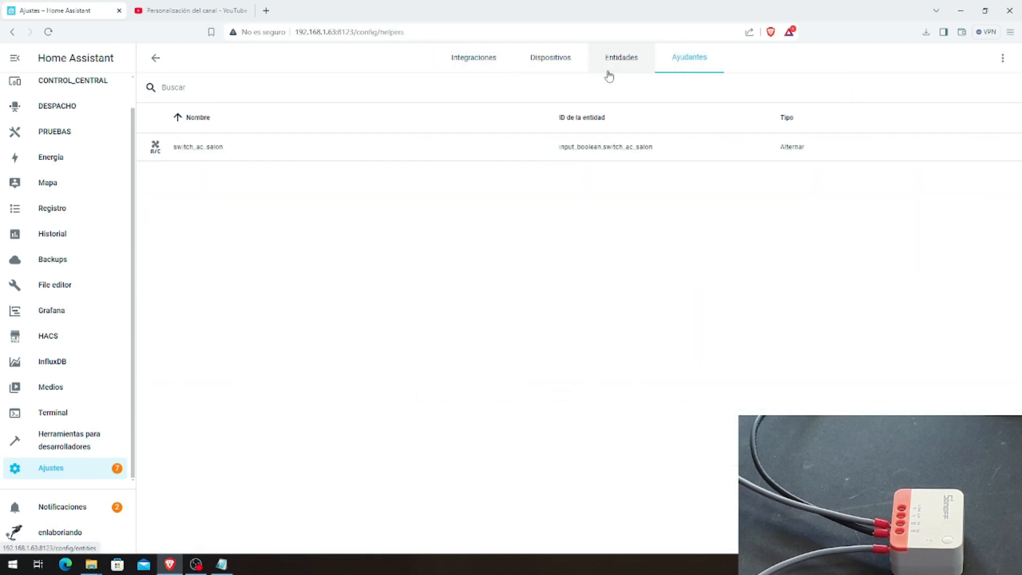
{"action": "left_click", "coordinate": [454, 64]}
{"action": "scroll", "coordinate": [316, 429], "scroll_direction": "down", "scroll_amount": 4}
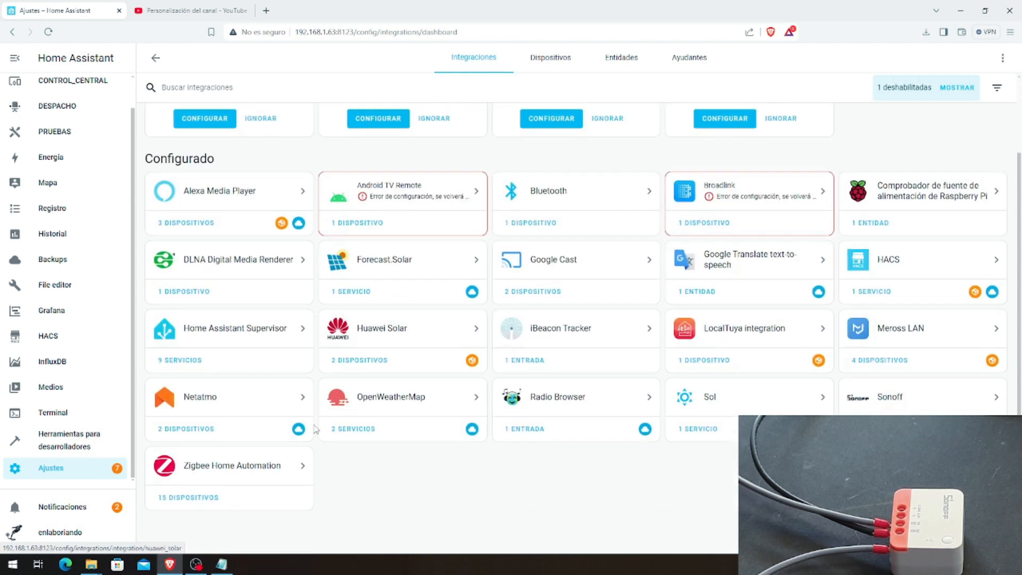
{"action": "left_click", "coordinate": [213, 471]}
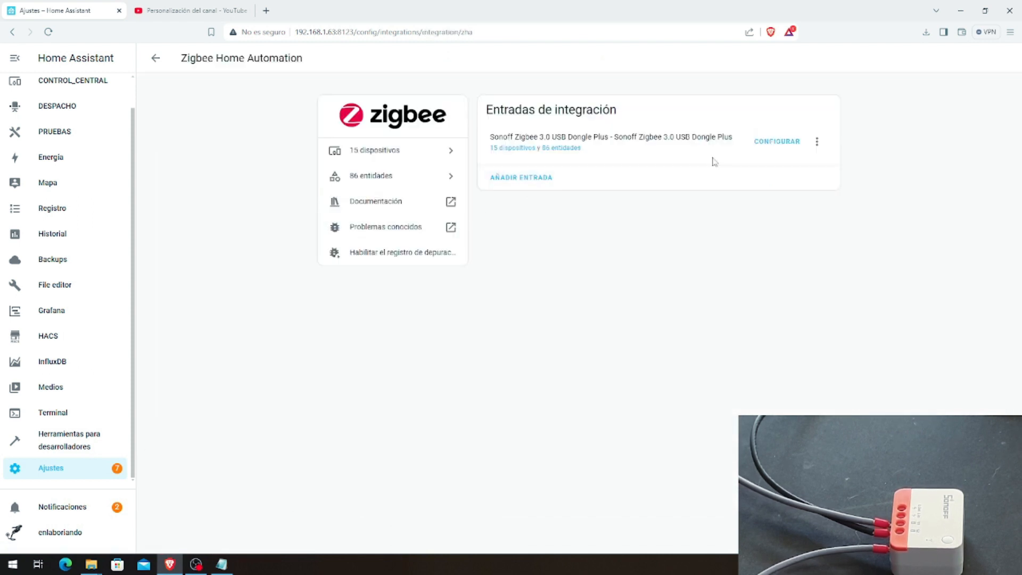
{"action": "left_click", "coordinate": [776, 143]}
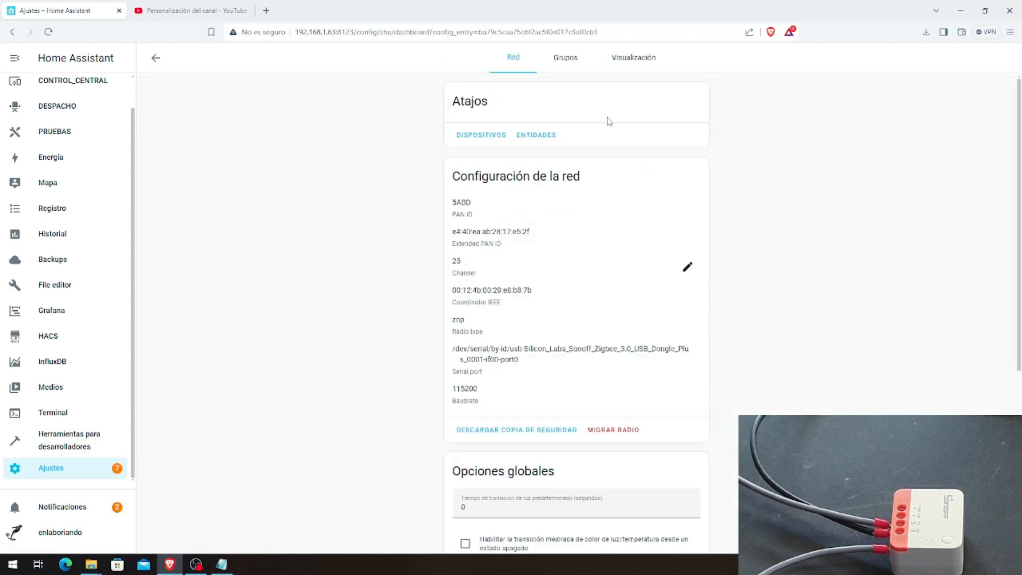
{"action": "left_click", "coordinate": [628, 57]}
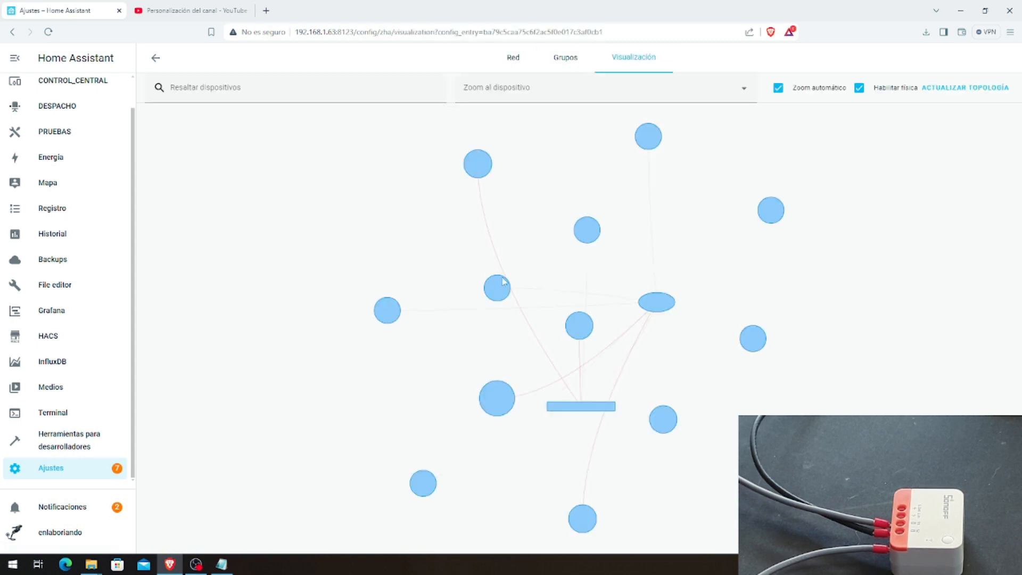
Step: Locate the PASILLO node in the Zigbee network map and open its device page
{"action": "scroll", "coordinate": [556, 335], "scroll_direction": "up", "scroll_amount": 8}
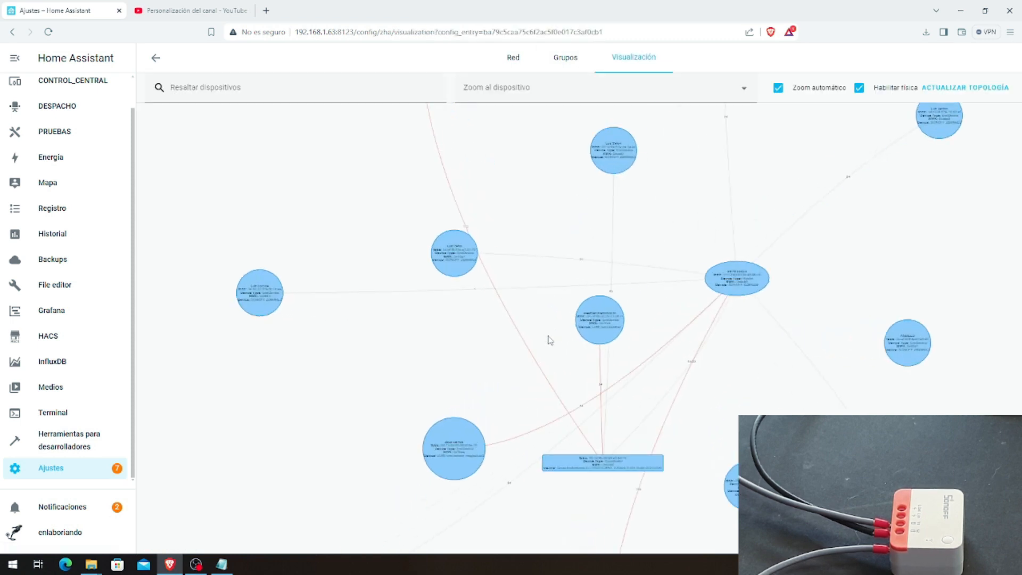
{"action": "left_click_drag", "start_coordinate": [407, 381], "coordinate": [449, 192]}
{"action": "left_click_drag", "start_coordinate": [344, 418], "coordinate": [228, 221]}
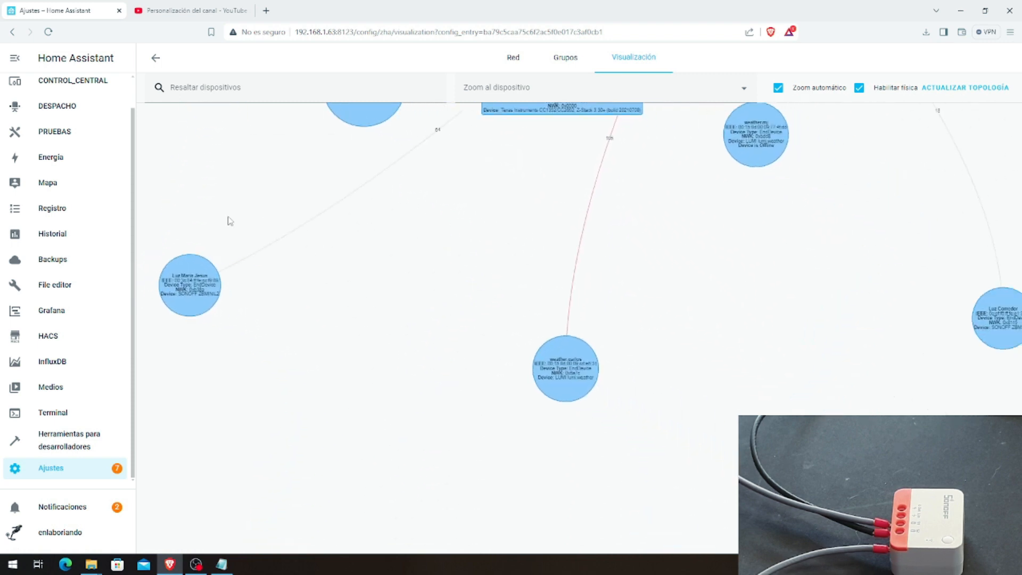
{"action": "left_click_drag", "start_coordinate": [614, 296], "coordinate": [306, 355]}
{"action": "left_click_drag", "start_coordinate": [459, 274], "coordinate": [458, 464]}
{"action": "left_click_drag", "start_coordinate": [533, 221], "coordinate": [469, 317]}
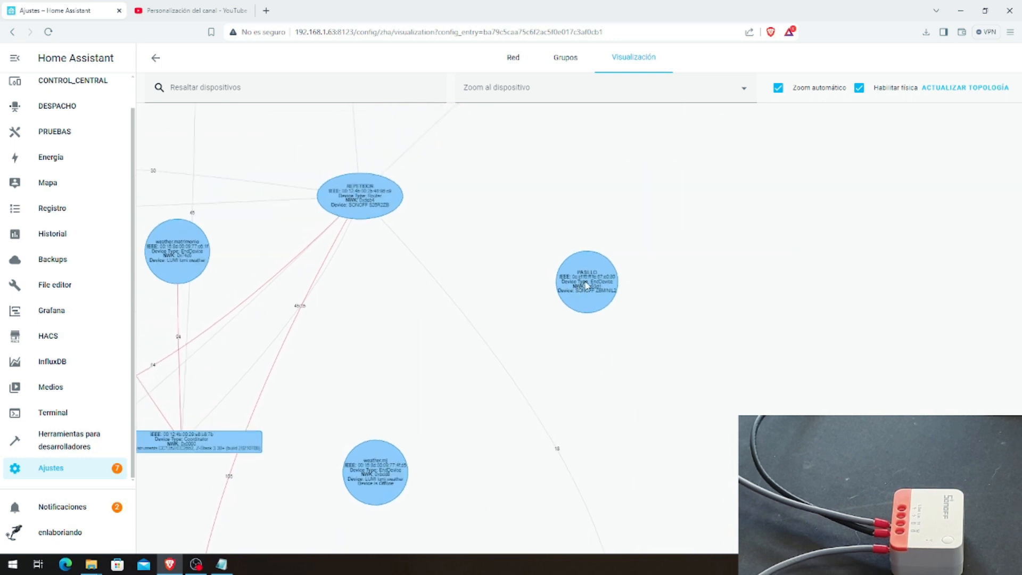
{"action": "left_click", "coordinate": [586, 286]}
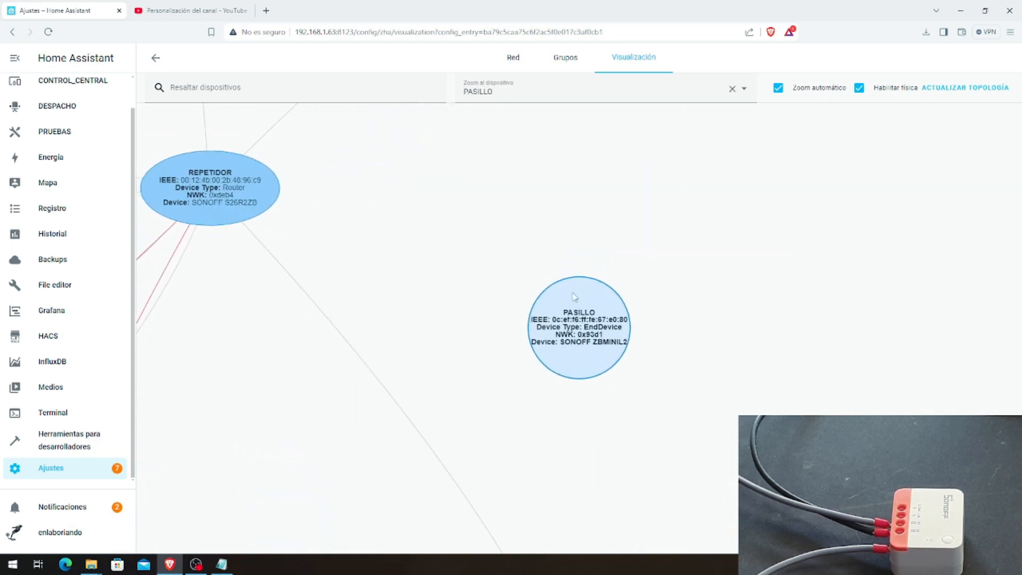
{"action": "double_click", "coordinate": [584, 311]}
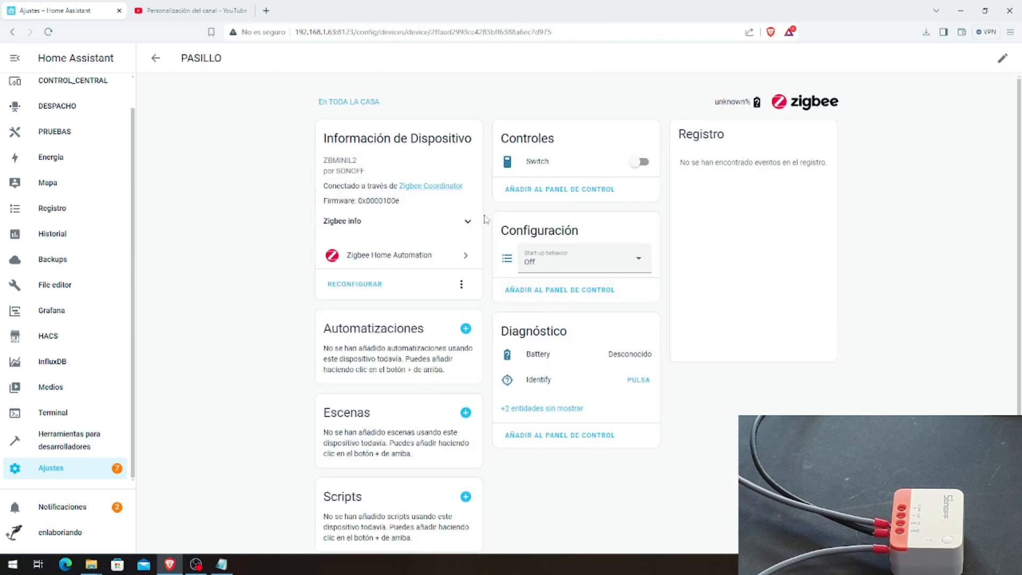
Step: Test the PASILLO switch by turning it on and off several times, leaving it off
{"action": "left_click", "coordinate": [642, 162]}
{"action": "left_click", "coordinate": [637, 169]}
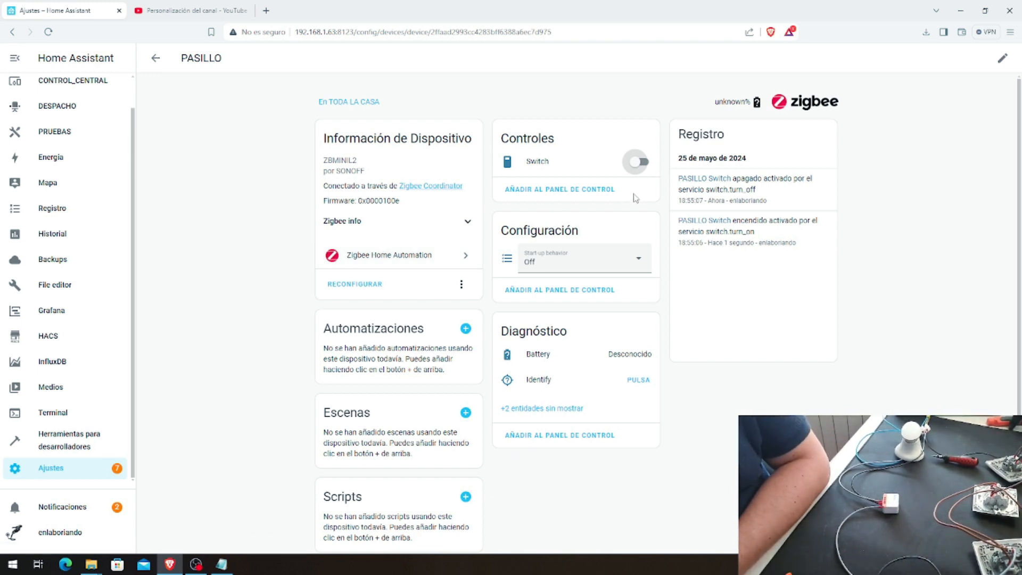
{"action": "left_click", "coordinate": [644, 164]}
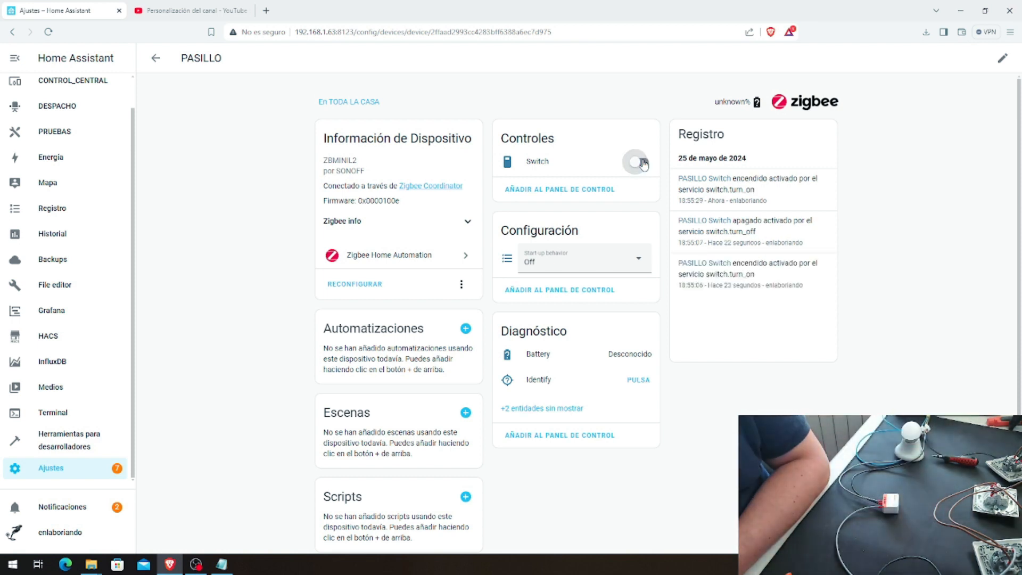
{"action": "left_click", "coordinate": [644, 163]}
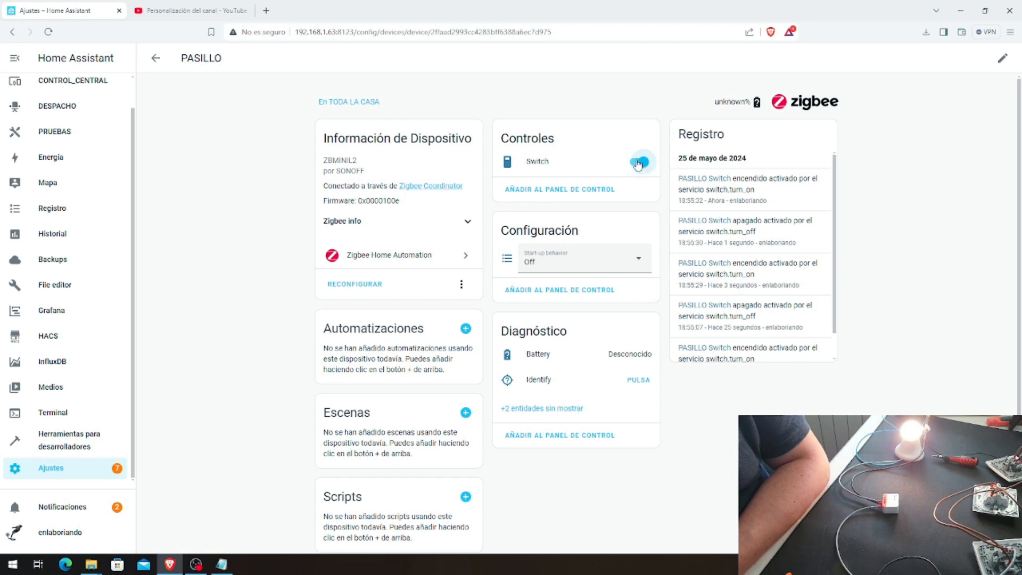
{"action": "left_click", "coordinate": [638, 164]}
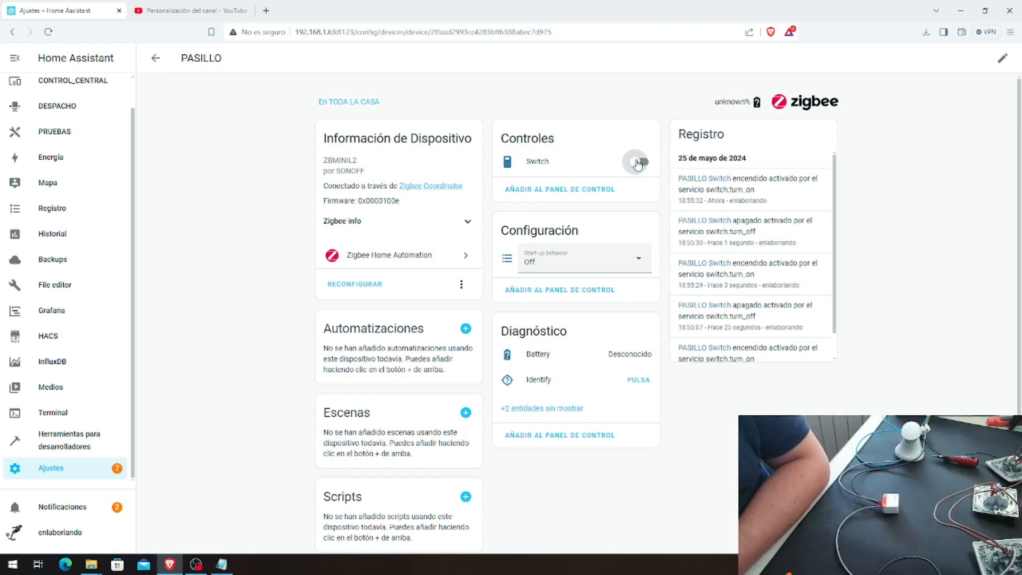
Step: Set the PASILLO device's start-up behavior to PreviousValue
{"action": "left_click", "coordinate": [641, 261]}
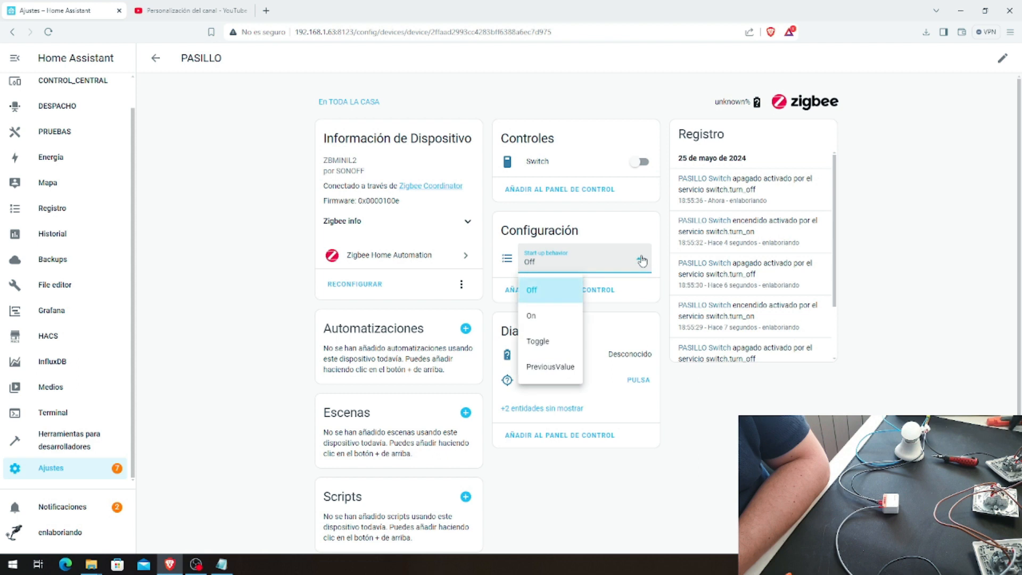
{"action": "left_click", "coordinate": [550, 367]}
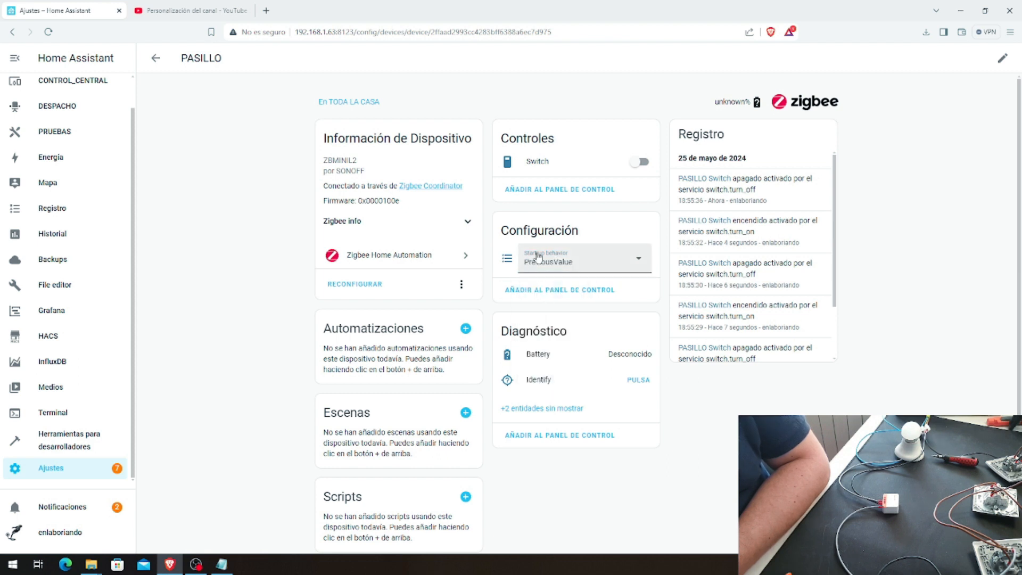
{"action": "left_click", "coordinate": [618, 270]}
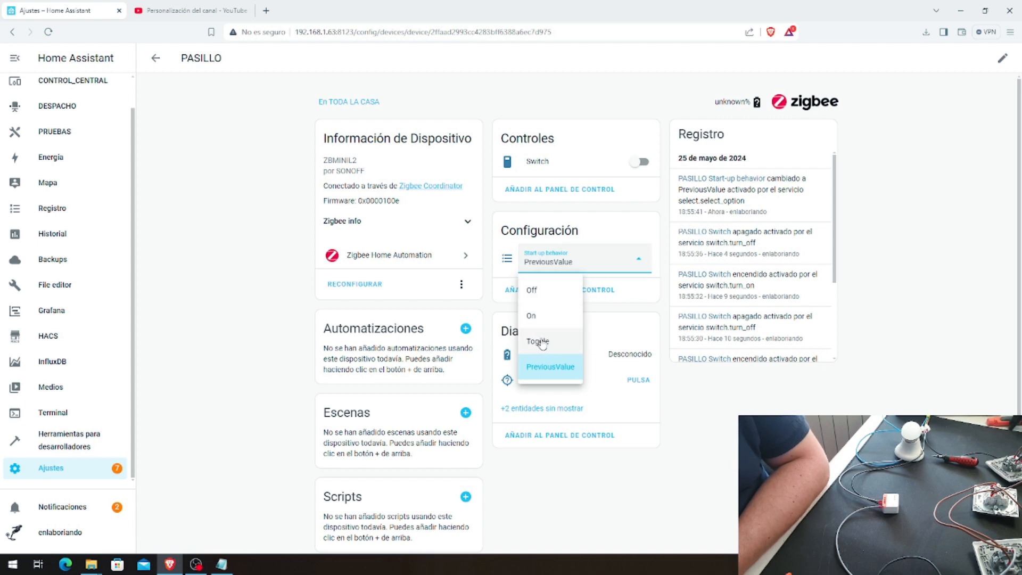
{"action": "left_click", "coordinate": [544, 370]}
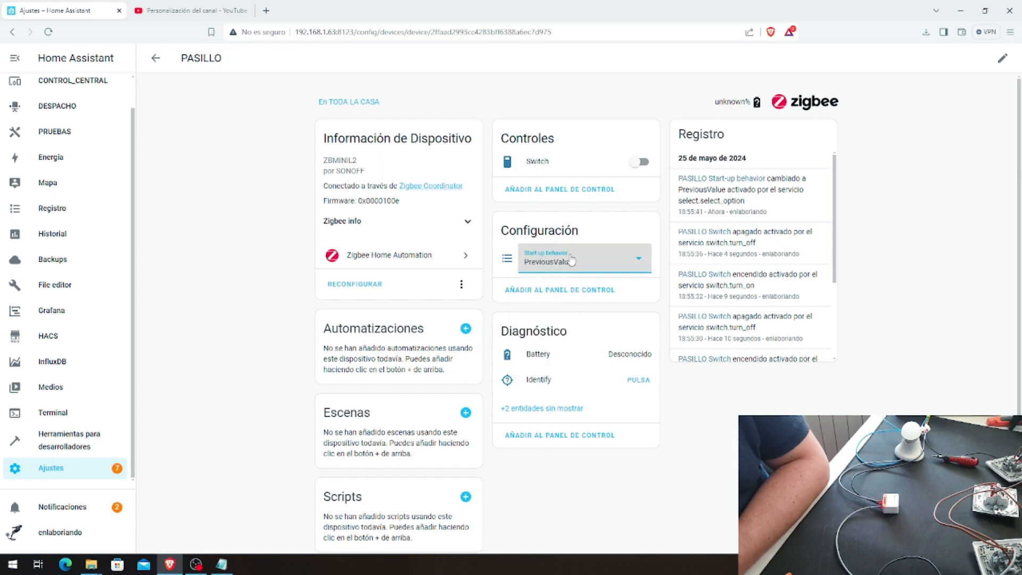
{"action": "left_click", "coordinate": [611, 220]}
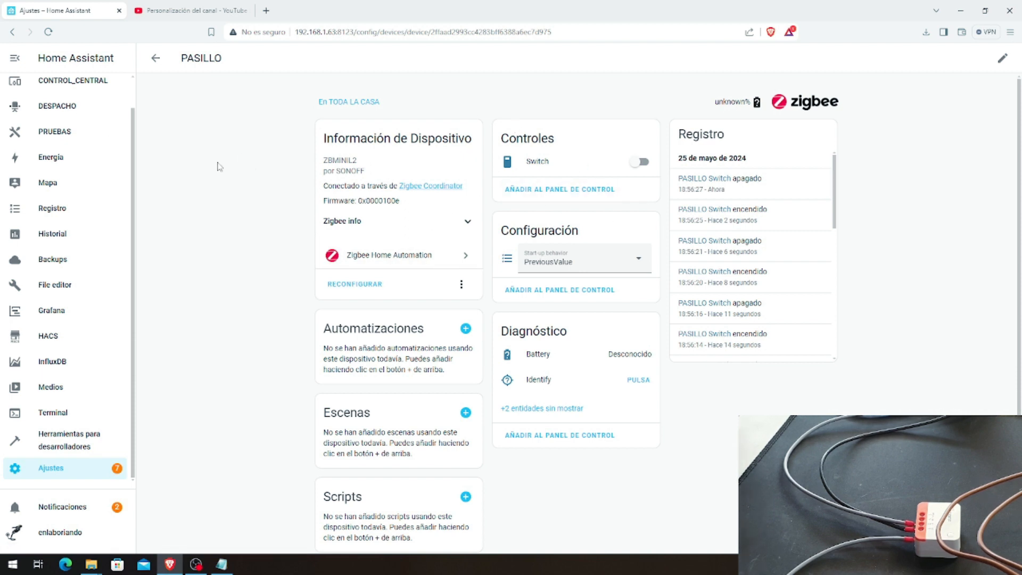
Step: Open the PRUEBAS dashboard for editing and start adding a Botón card to its Home view
{"action": "scroll", "coordinate": [53, 160], "scroll_direction": "up", "scroll_amount": 1}
{"action": "left_click", "coordinate": [53, 165]}
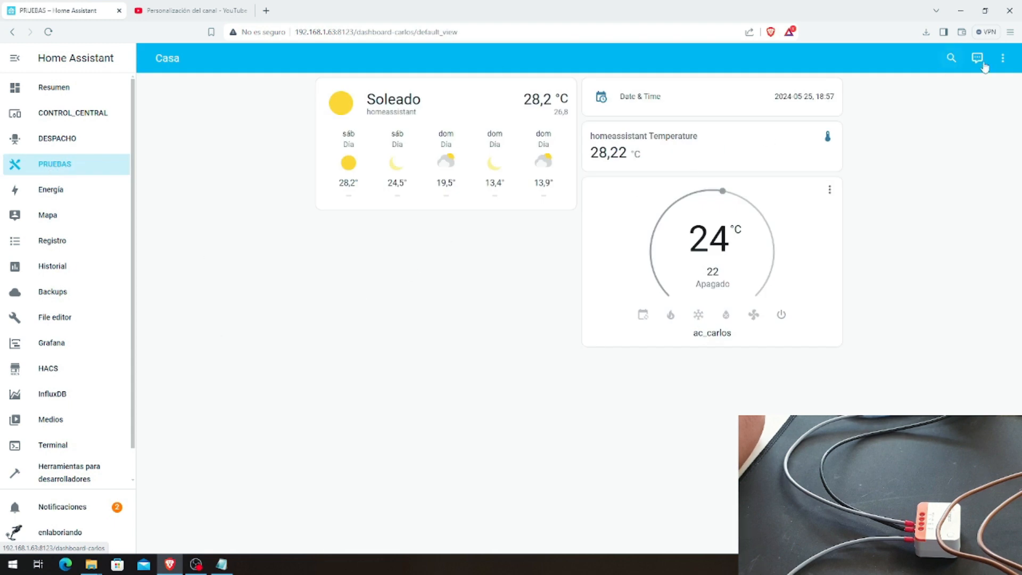
{"action": "left_click", "coordinate": [1006, 58]}
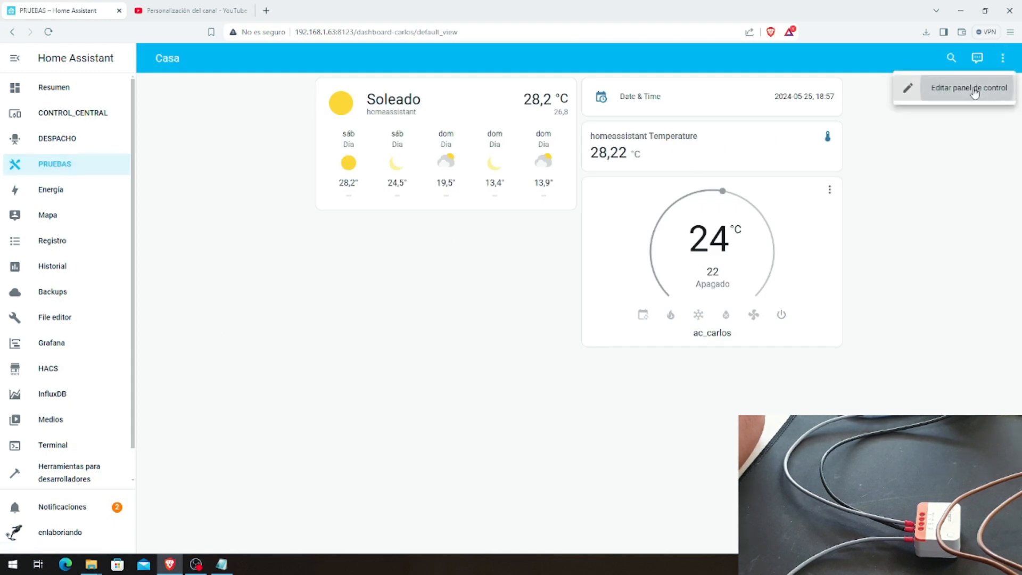
{"action": "left_click", "coordinate": [936, 84]}
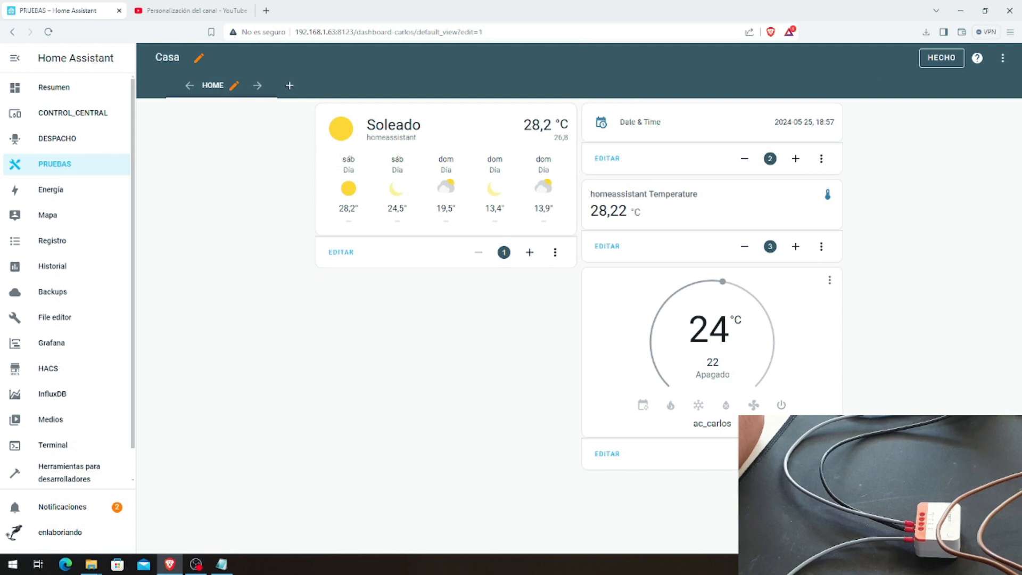
{"action": "left_click", "coordinate": [963, 533]}
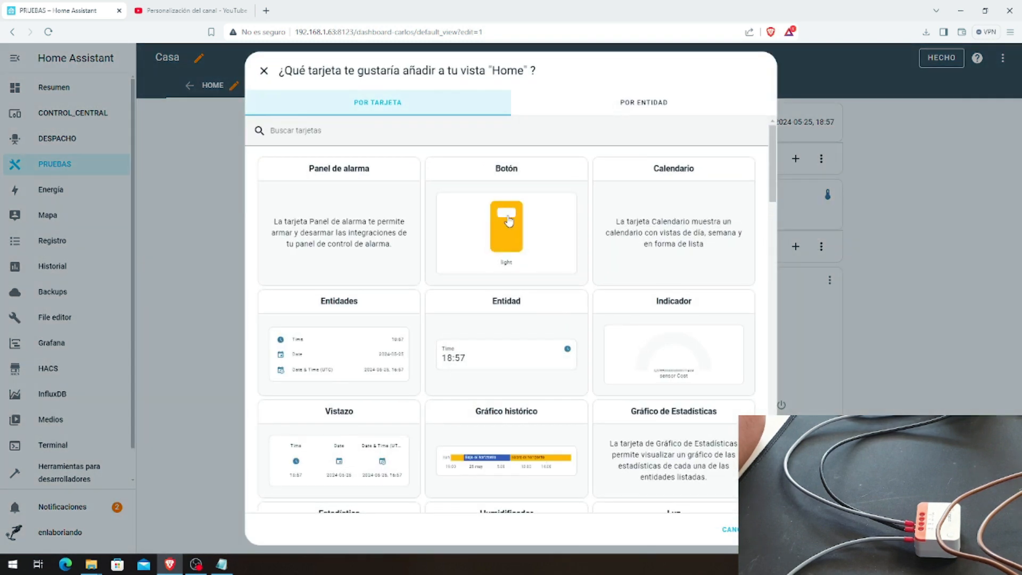
{"action": "left_click", "coordinate": [500, 223]}
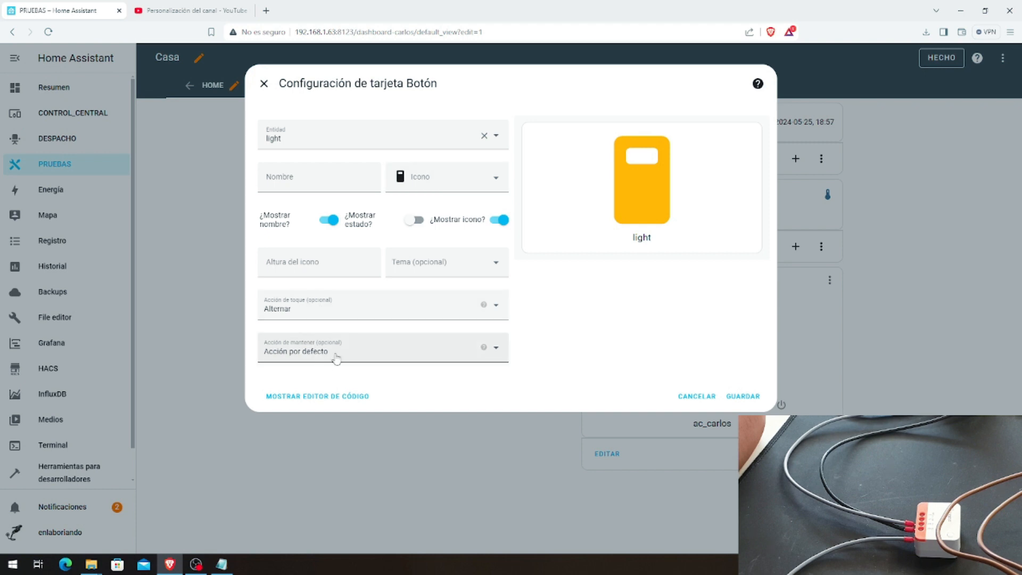
Step: Assign the PASILLO Switch entity to the button card and save the card
{"action": "left_click", "coordinate": [375, 141]}
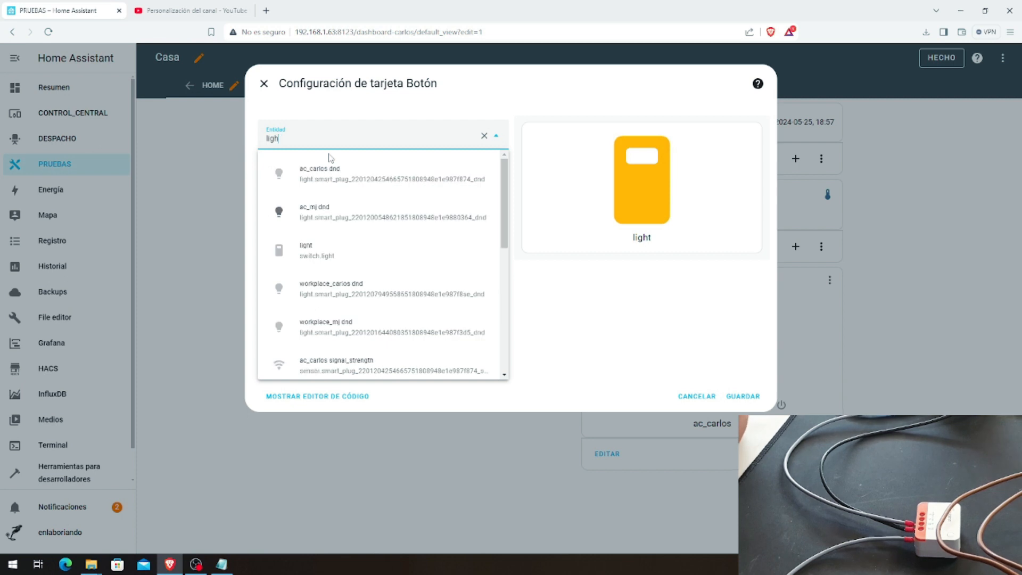
{"action": "key", "text": "BackSpace"}
{"action": "key", "text": "BackSpace"}
{"action": "key", "text": "BackSpace"}
{"action": "key", "text": "BackSpace"}
{"action": "key", "text": "BackSpace"}
{"action": "type", "text": "pasillo"}
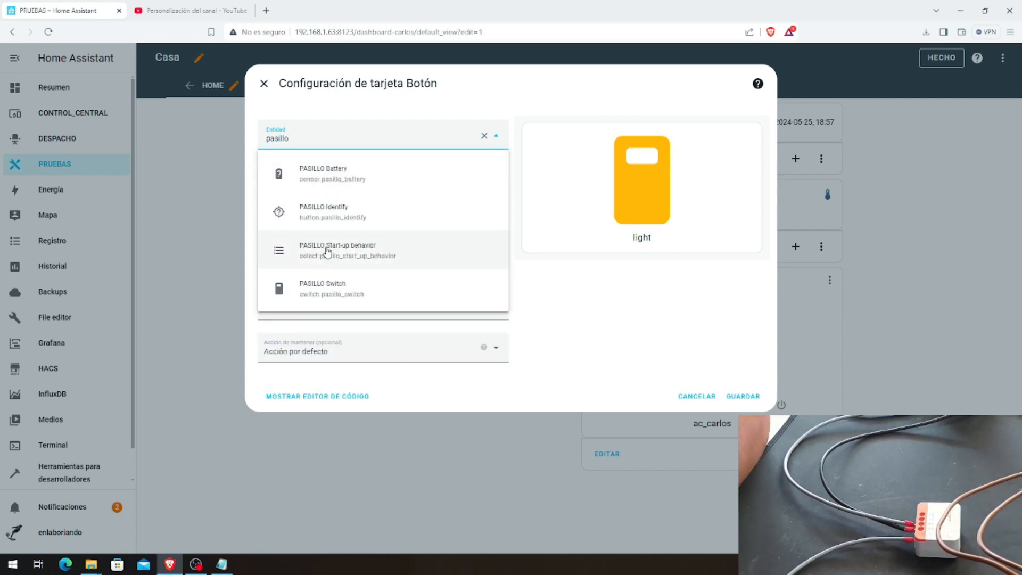
{"action": "left_click", "coordinate": [332, 292]}
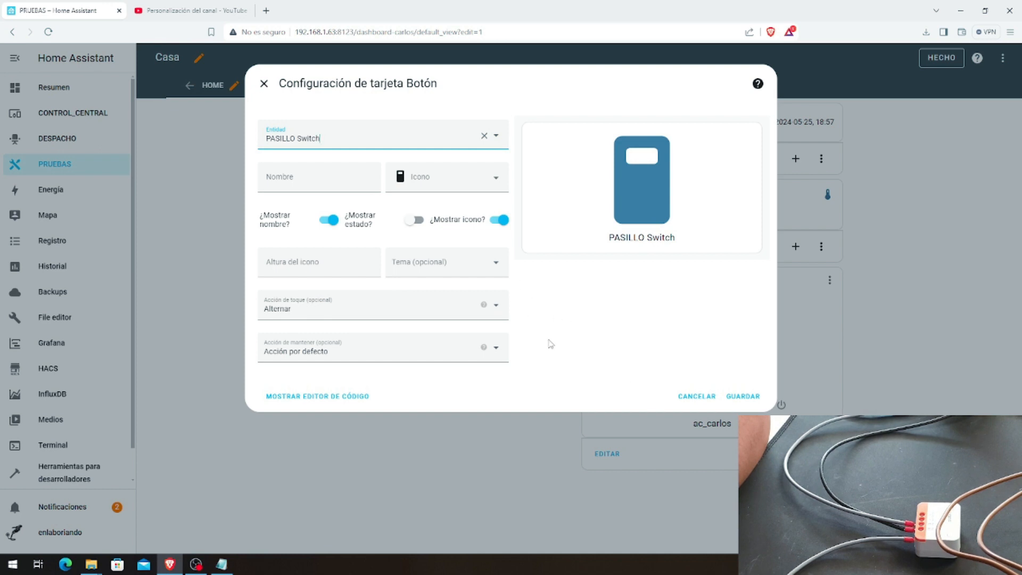
{"action": "left_click", "coordinate": [741, 397]}
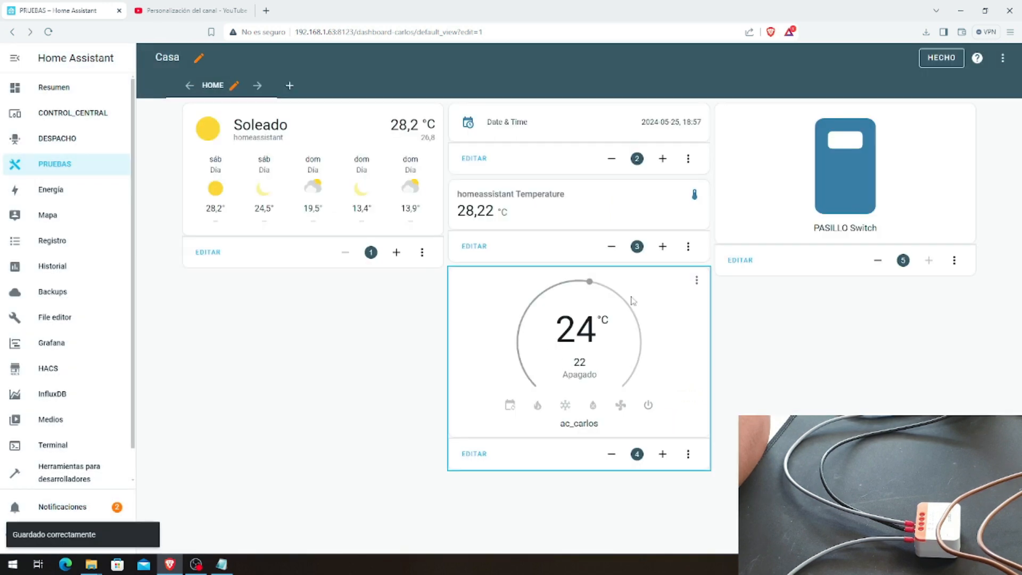
Step: Test the new PASILLO Switch card by toggling the light on and off several times
{"action": "left_click", "coordinate": [834, 172]}
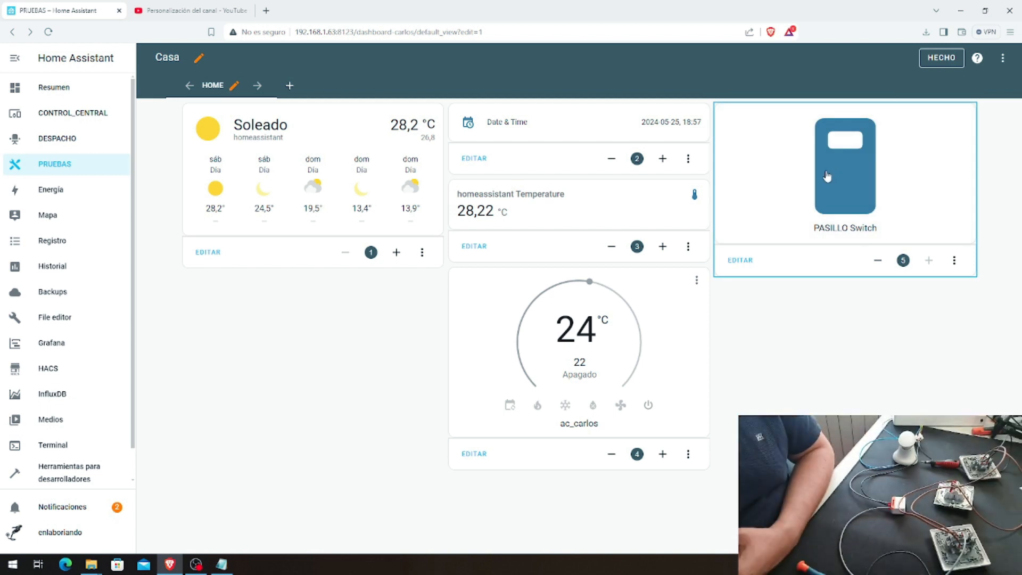
{"action": "left_click", "coordinate": [831, 175]}
{"action": "left_click", "coordinate": [831, 176]}
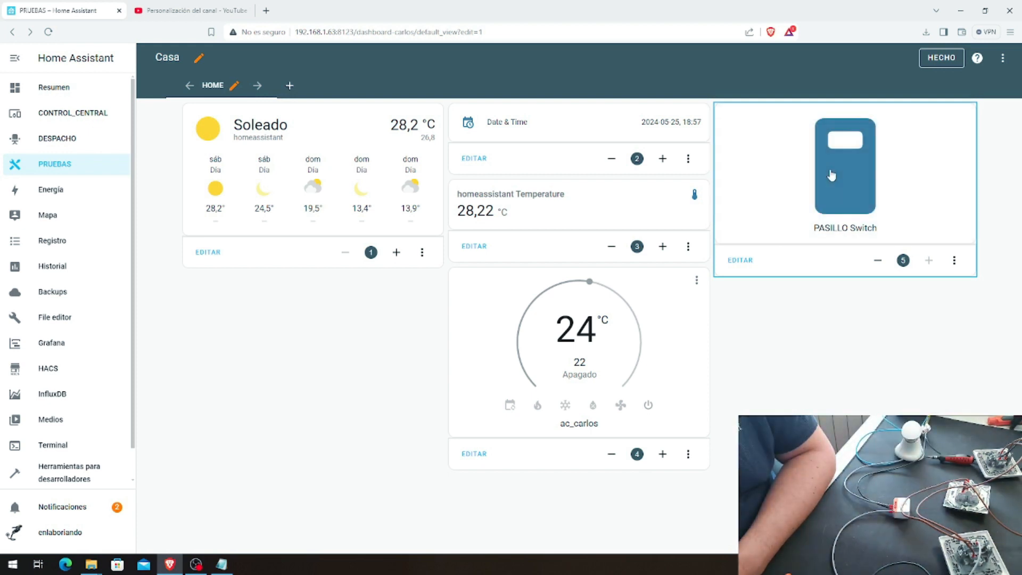
{"action": "left_click", "coordinate": [832, 176]}
{"action": "left_click", "coordinate": [832, 175]}
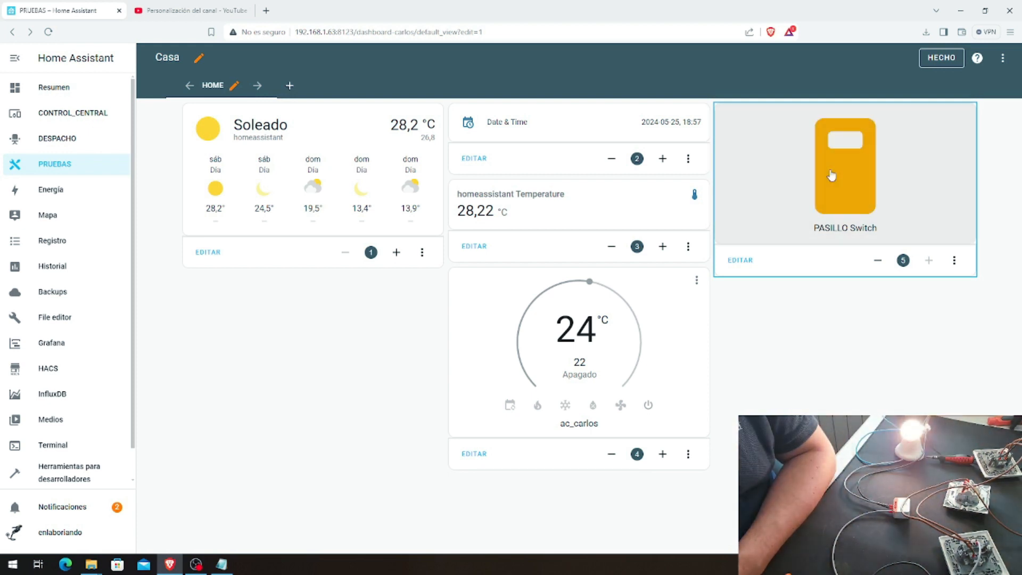